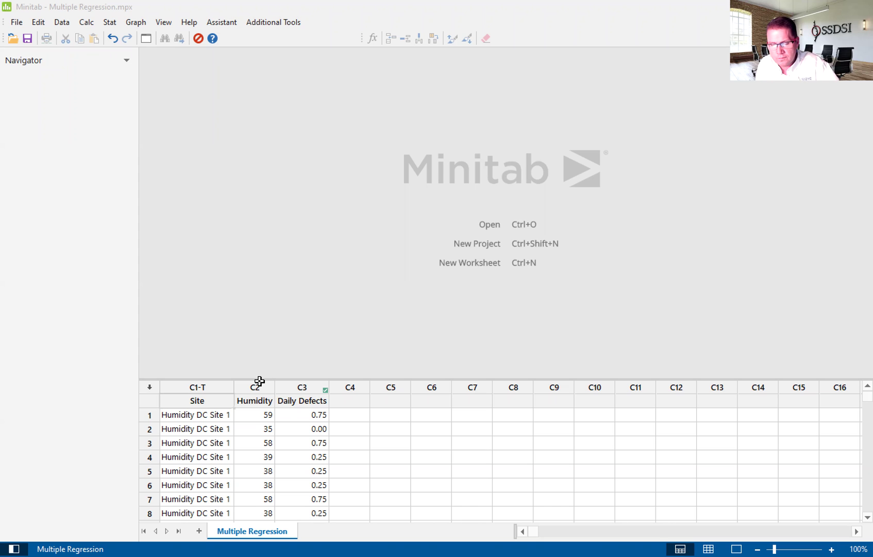
# - Enlarge the worksheet area and start the Assistant's Optimize Response regression analysis
pyautogui.moveTo(263, 378); pyautogui.dragTo(263, 351)
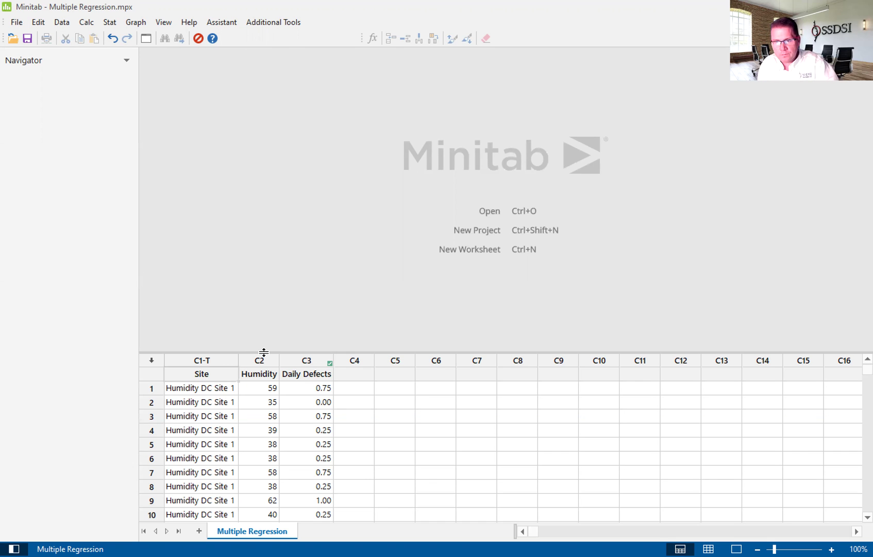
pyautogui.hotkey('alt', 'n')
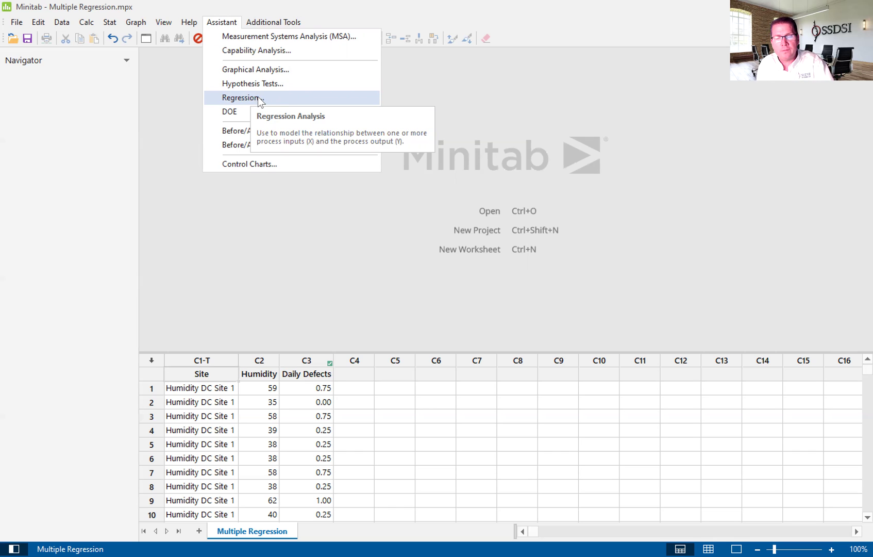
pyautogui.click(243, 98)
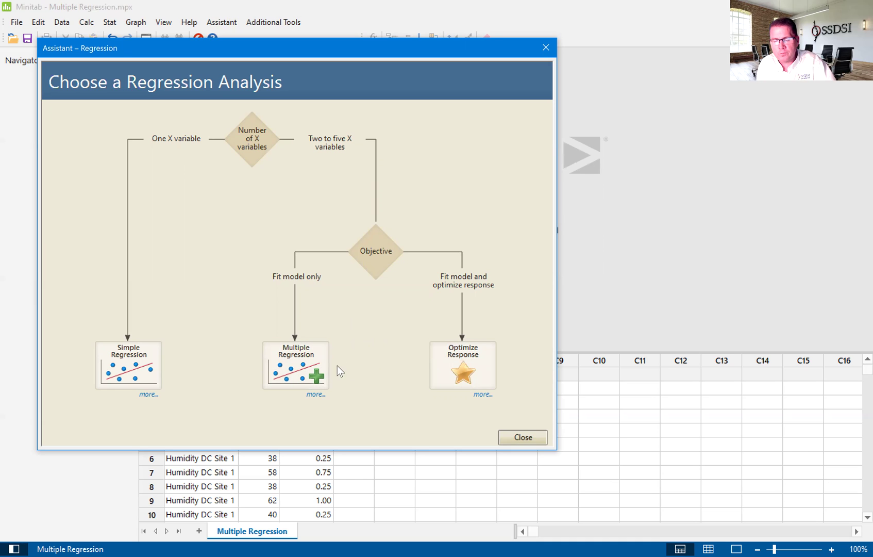
pyautogui.click(462, 371)
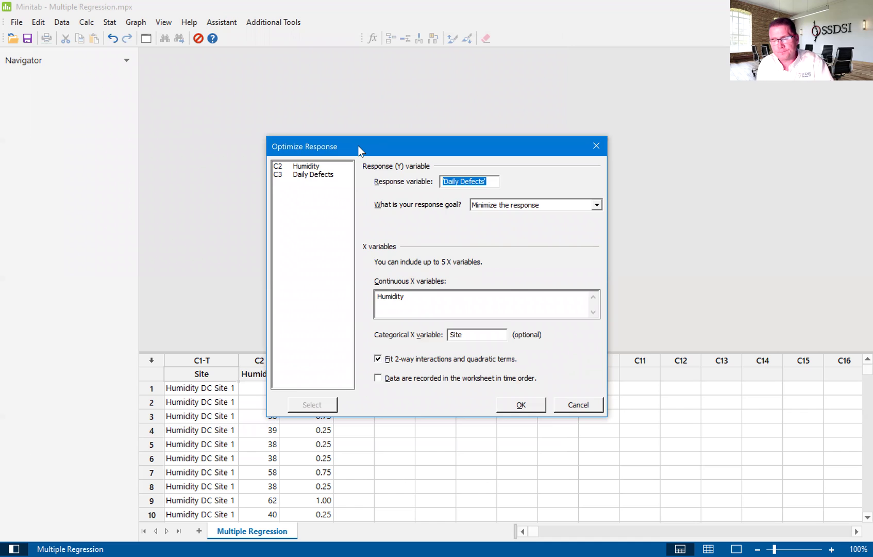
pyautogui.moveTo(359, 149); pyautogui.dragTo(393, 79)
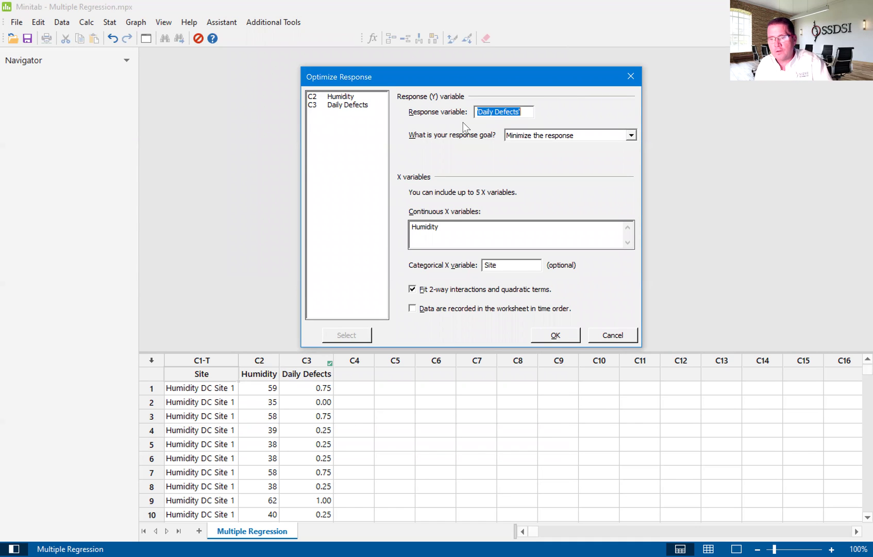
# - Set the response goal to Minimize the response for Daily Defects, with Humidity as the continuous and Site as the categorical X variable
pyautogui.click(451, 229)
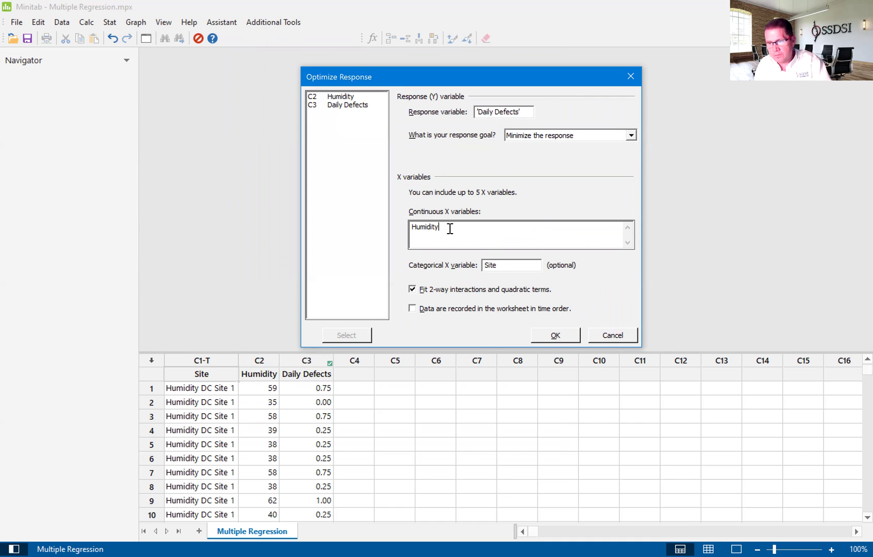
pyautogui.click(514, 266)
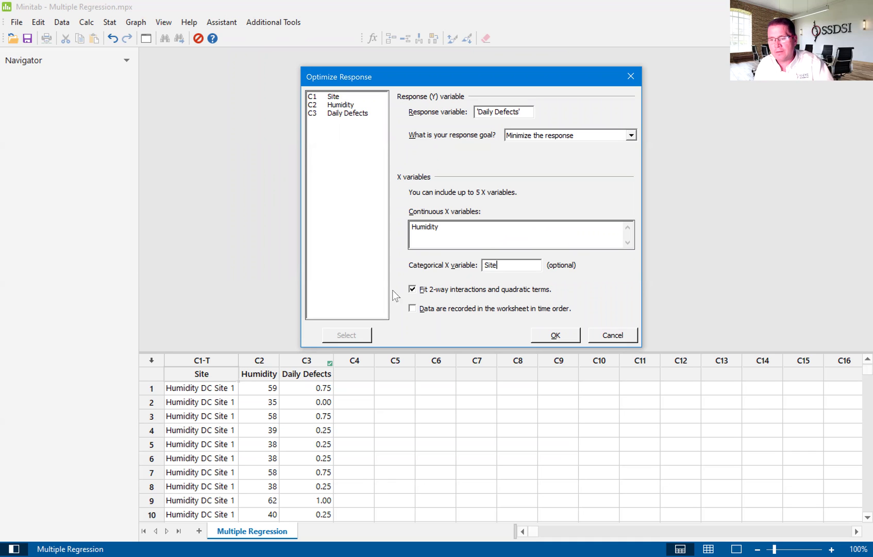
pyautogui.click(448, 229)
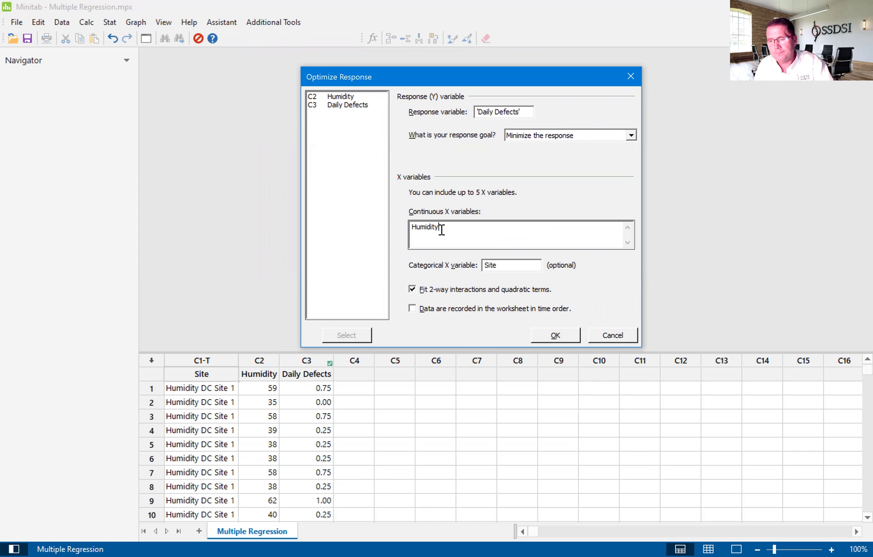
pyautogui.click(630, 135)
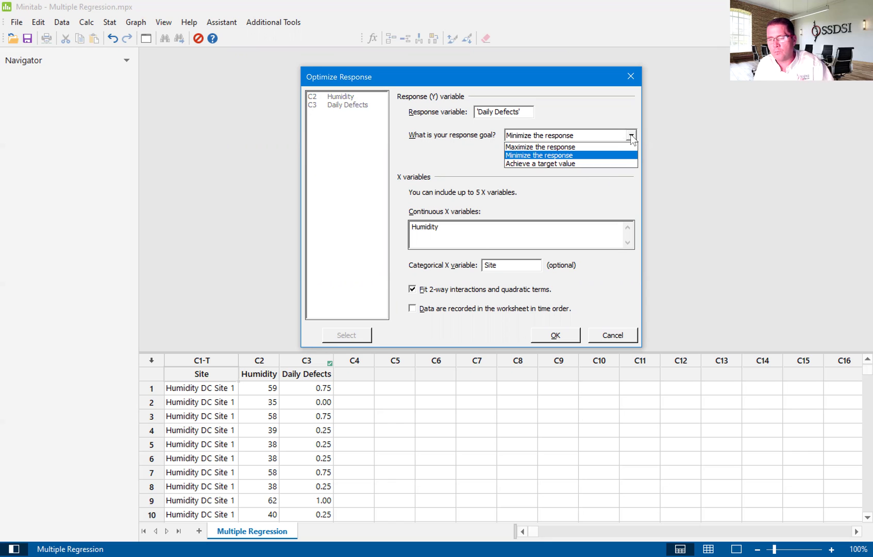
pyautogui.click(536, 155)
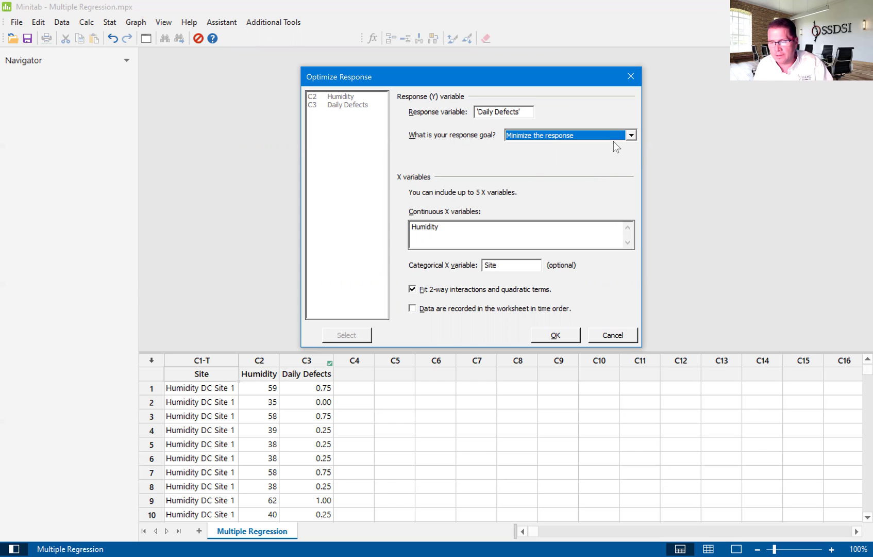
pyautogui.click(630, 135)
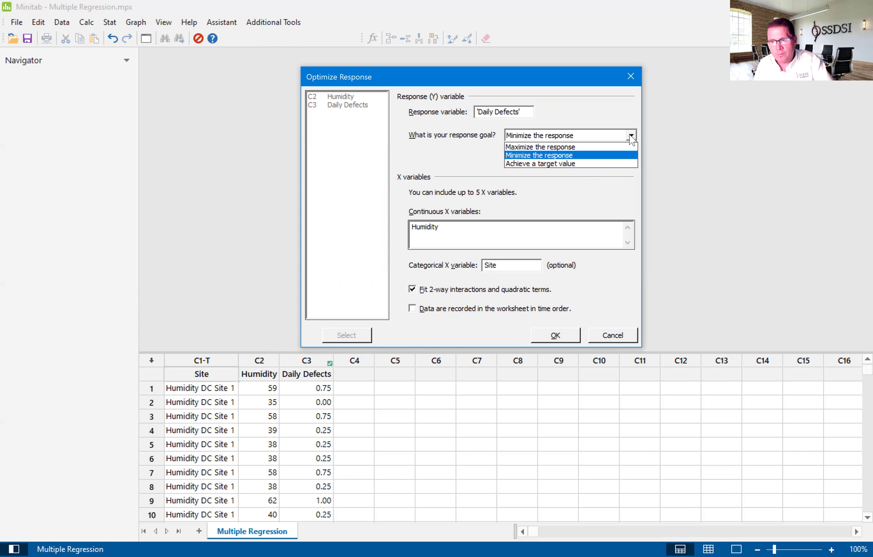
pyautogui.click(578, 156)
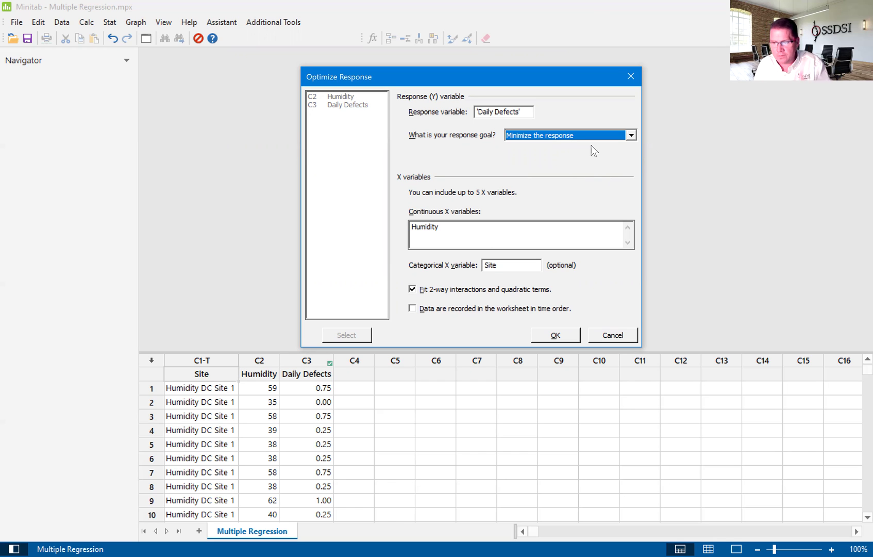
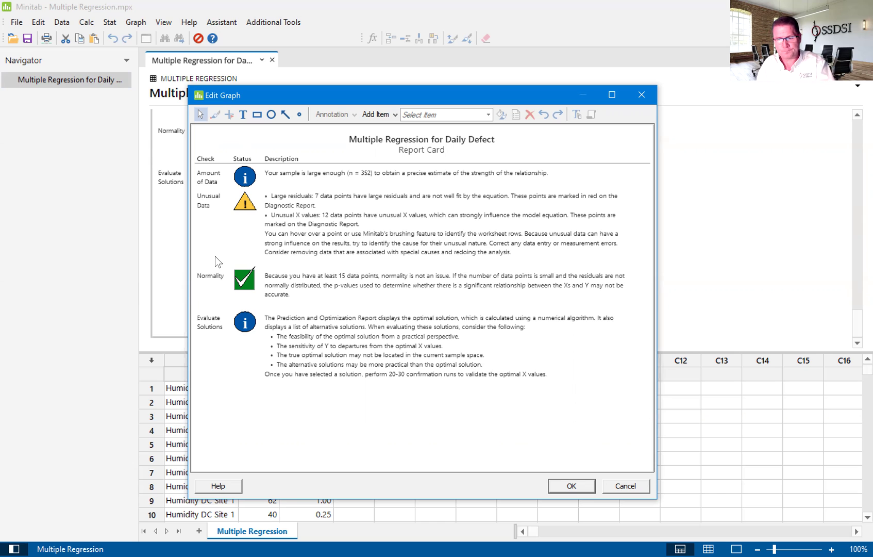
# - Close the Report Card and examine the Prediction and Optimization Report in an enlarged view, including its prediction plot and optimal setting
pyautogui.click(571, 485)
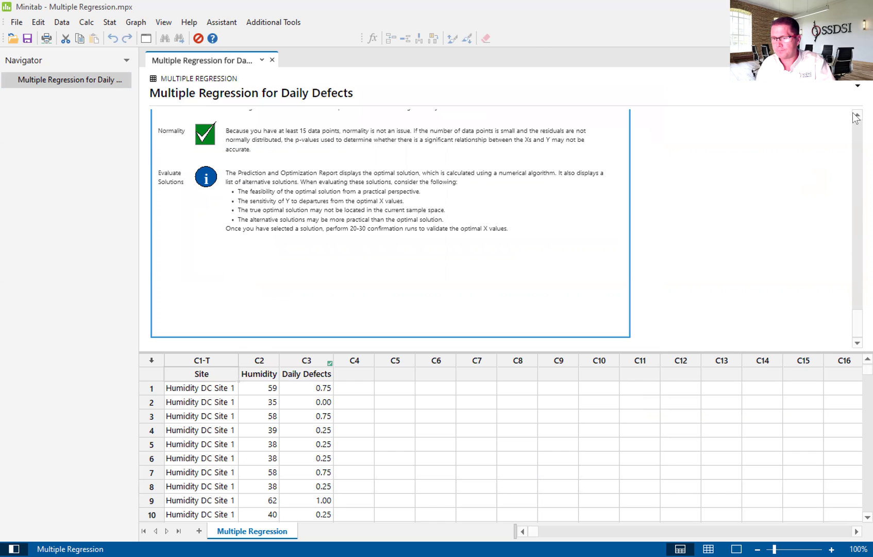
pyautogui.scroll(10, 856, 119)
pyautogui.scroll(8, 856, 118)
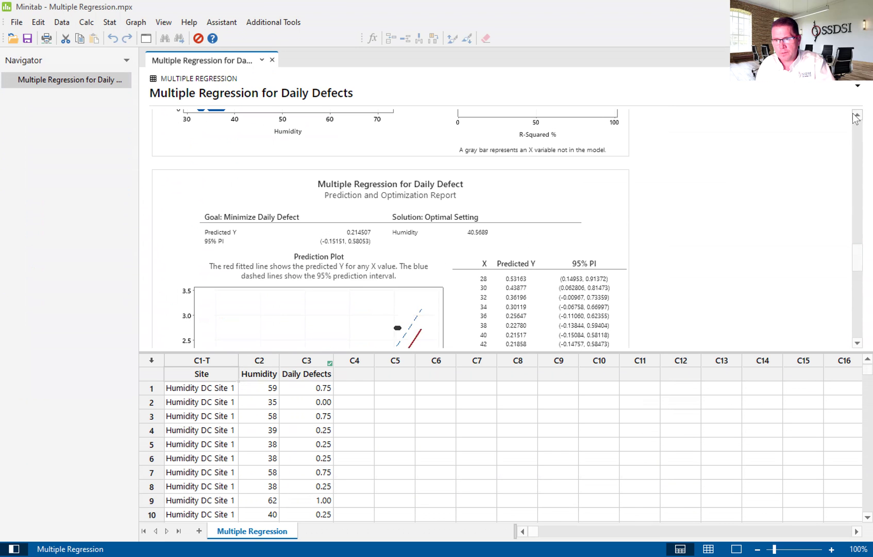
pyautogui.click(520, 190)
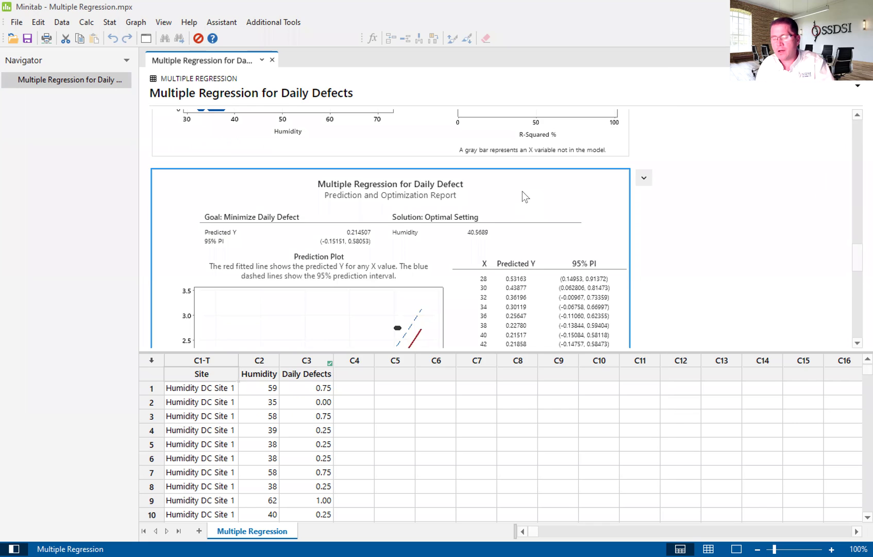
pyautogui.doubleClick(520, 192)
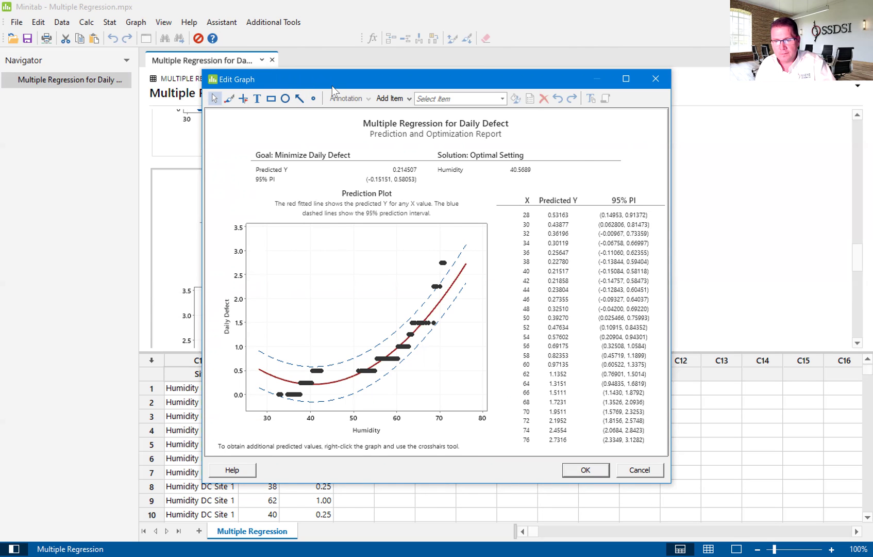
pyautogui.moveTo(332, 87); pyautogui.dragTo(465, 98)
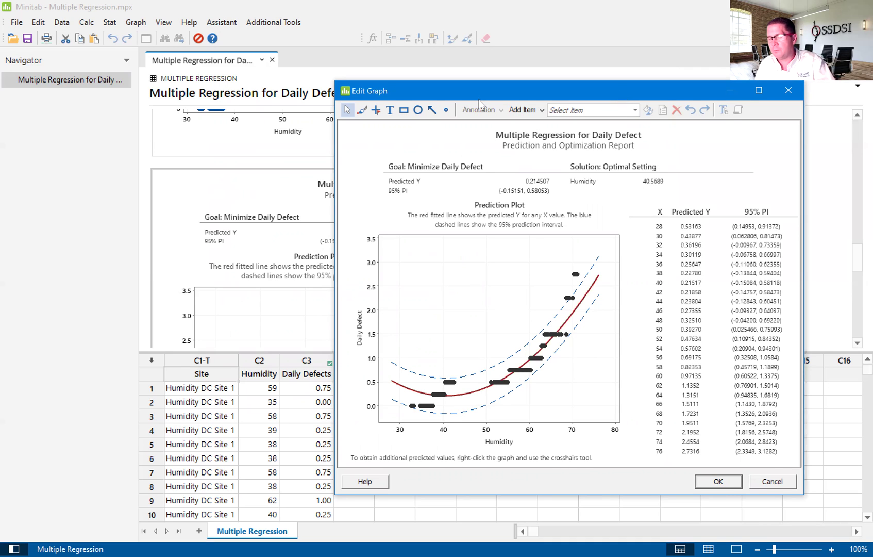
pyautogui.moveTo(619, 92); pyautogui.dragTo(479, 99)
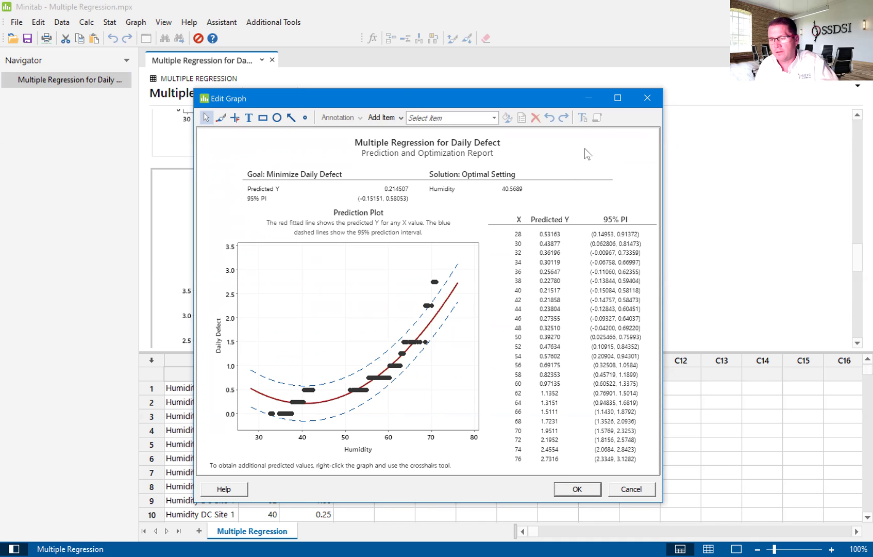
pyautogui.click(617, 98)
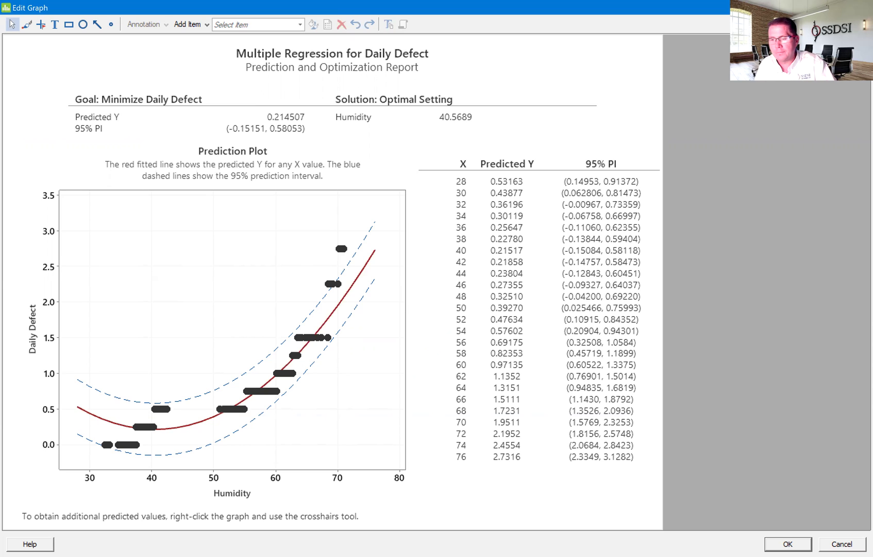
pyautogui.press('Escape')
# - Open the Diagnostic Report and compare the Residuals vs Fitted Values plot with the example patterns
pyautogui.scroll(3, 852, 226)
pyautogui.scroll(3, 852, 226)
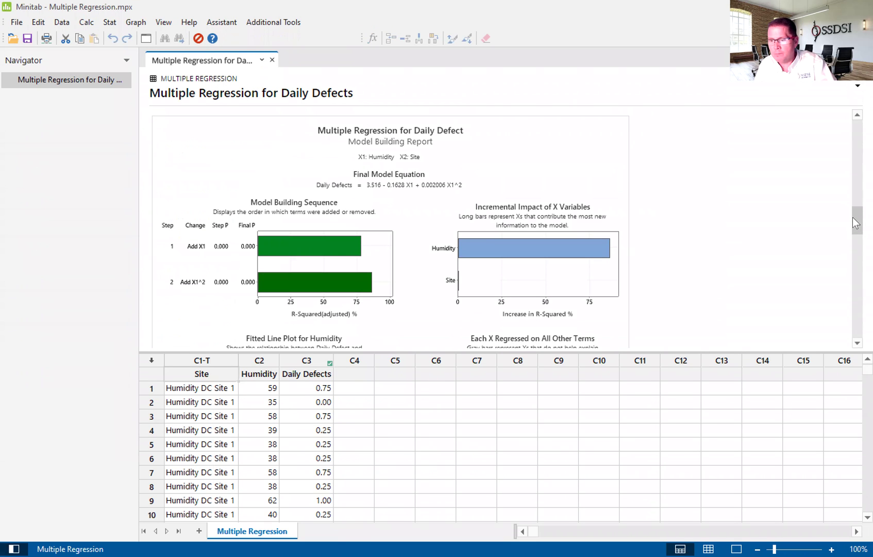
pyautogui.moveTo(853, 217); pyautogui.dragTo(855, 172)
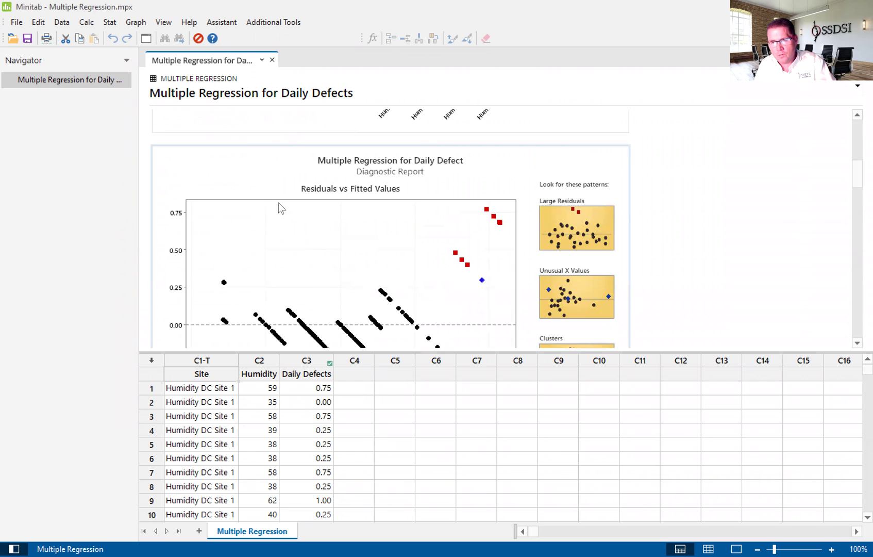
pyautogui.click(264, 167)
pyautogui.doubleClick(264, 176)
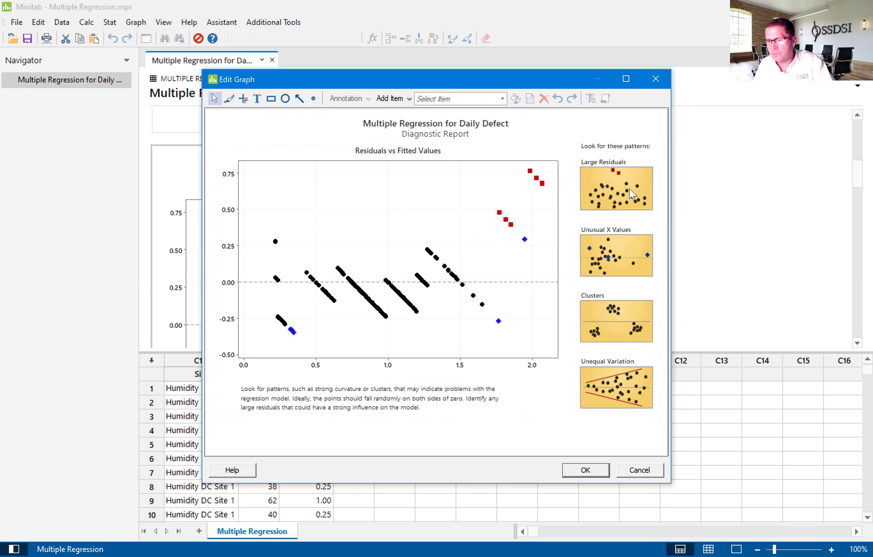
pyautogui.moveTo(616, 185)
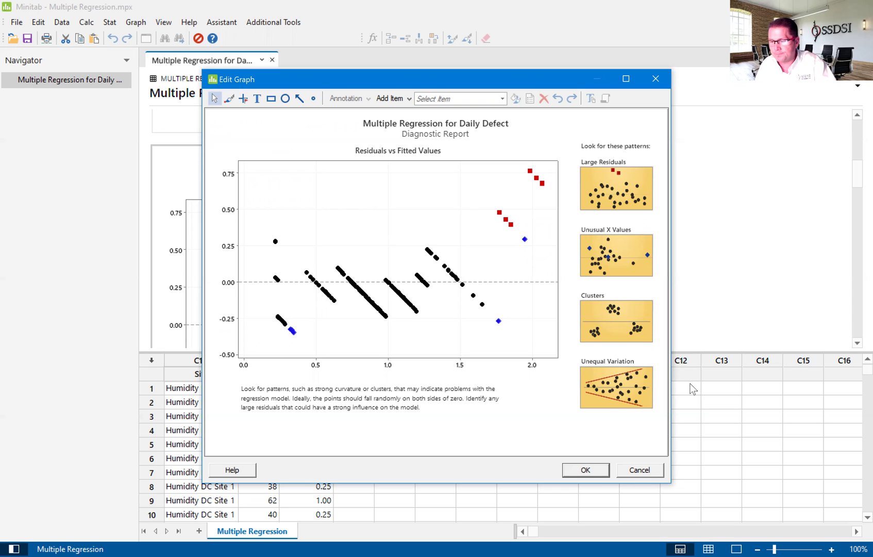
pyautogui.click(591, 471)
# - Open the Summary Report and examine the relationship test and the percentage of variation explained by the model
pyautogui.moveTo(853, 184); pyautogui.dragTo(855, 135)
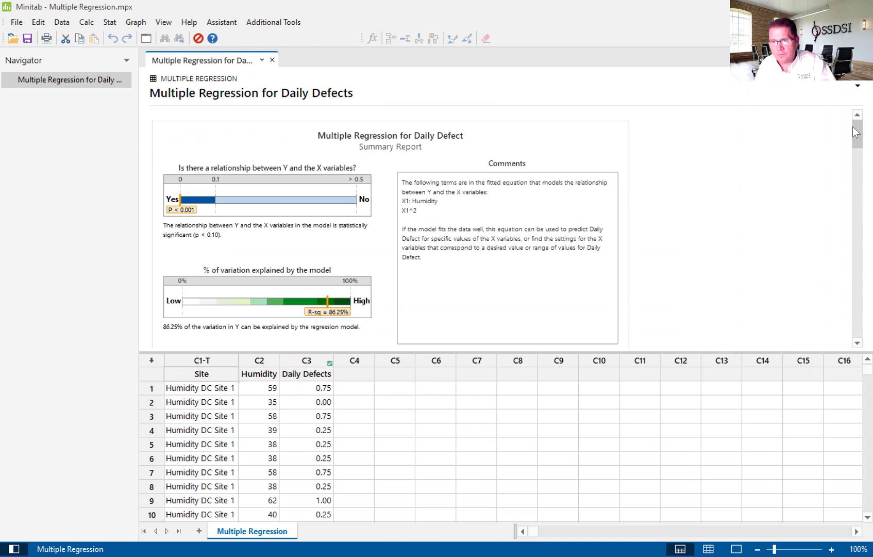
pyautogui.click(225, 146)
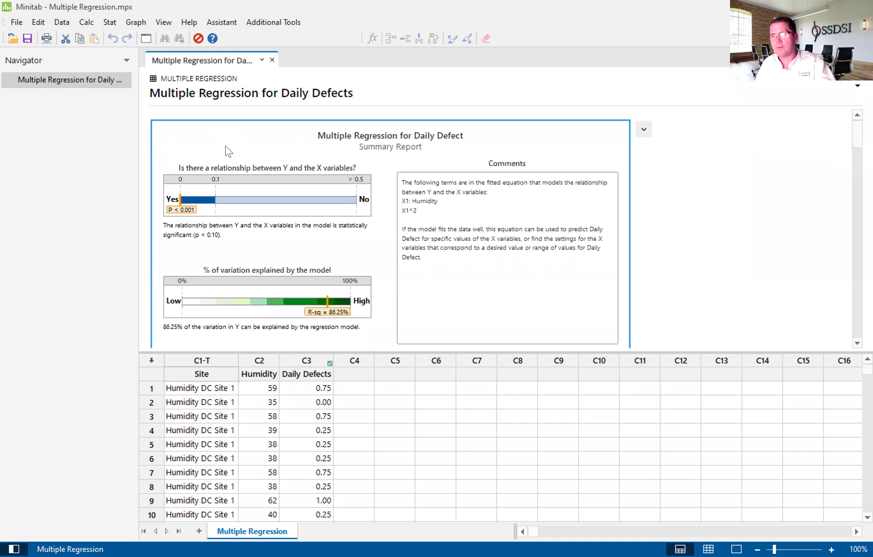
pyautogui.doubleClick(226, 146)
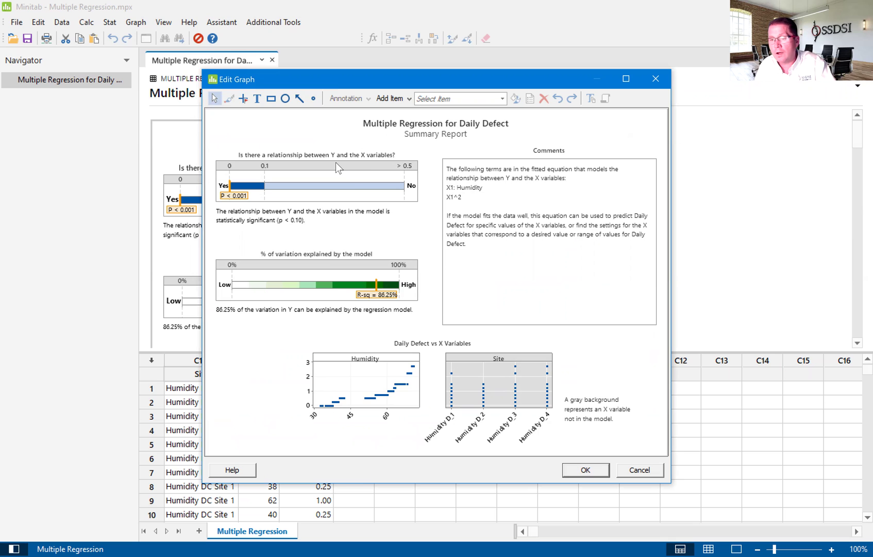
pyautogui.moveTo(336, 162)
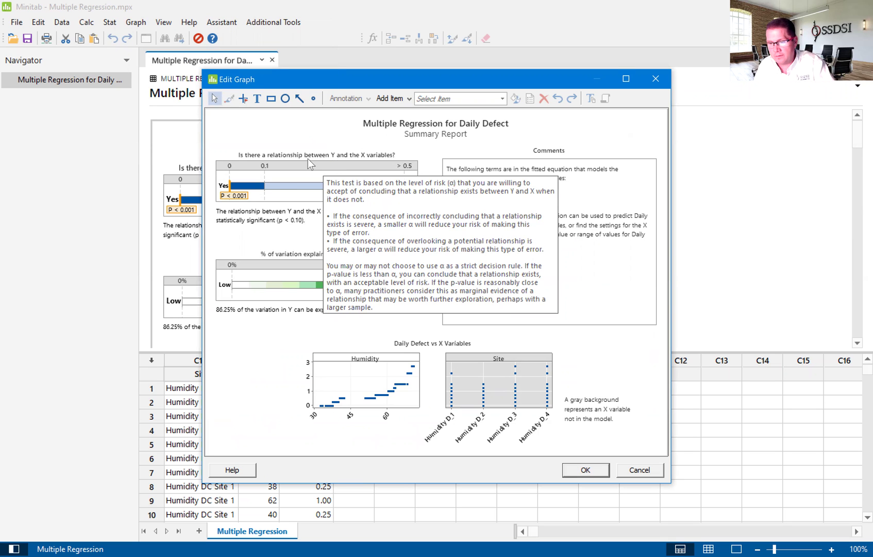
pyautogui.moveTo(363, 168)
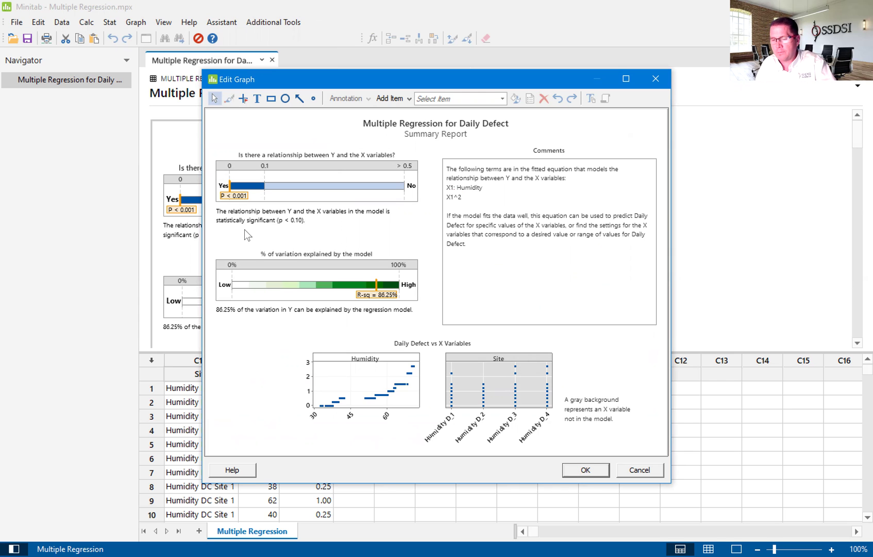
pyautogui.moveTo(263, 276)
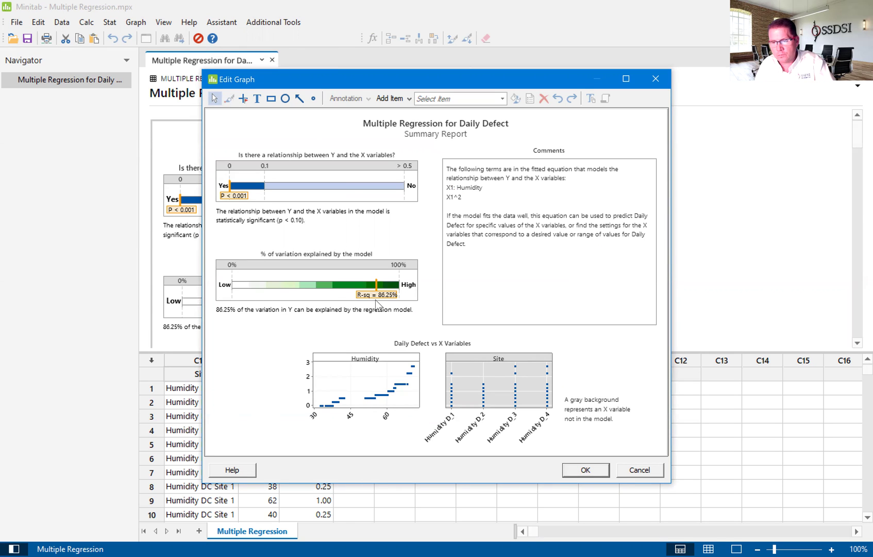
pyautogui.moveTo(375, 300)
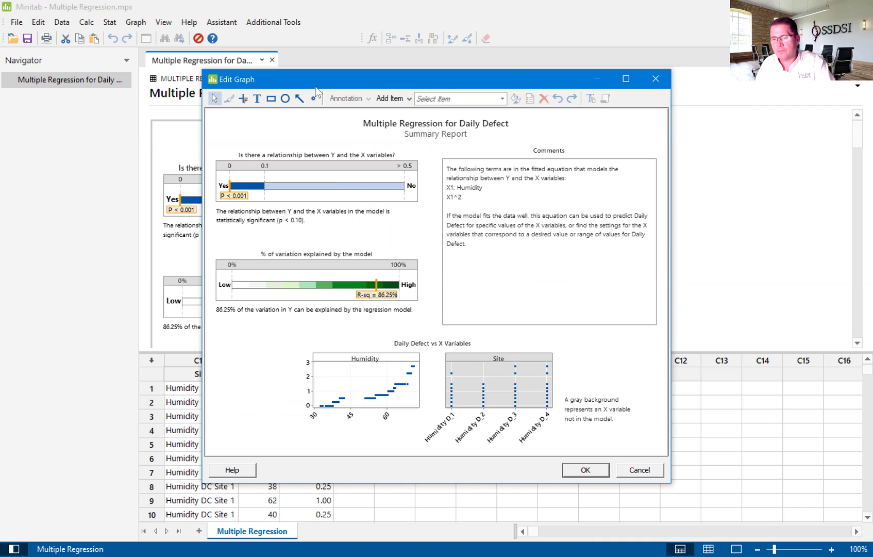
pyautogui.moveTo(316, 85); pyautogui.dragTo(434, 80)
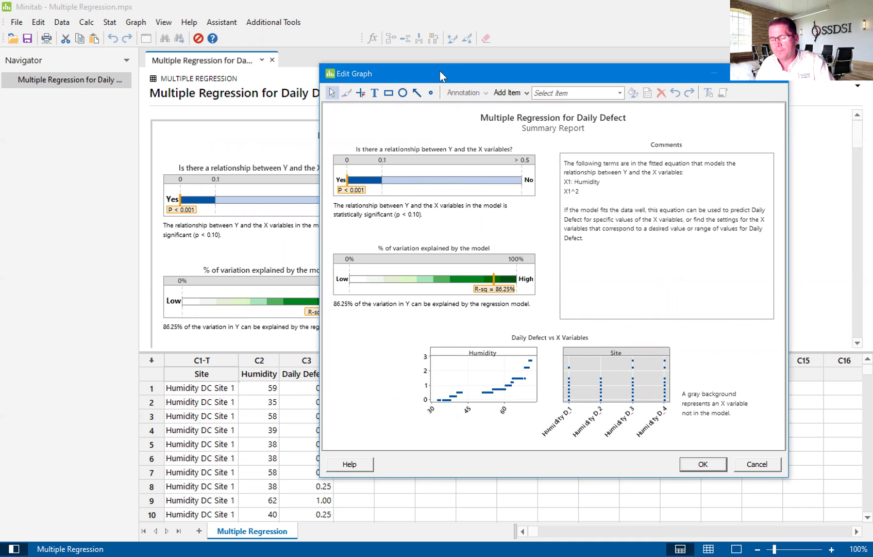
pyautogui.moveTo(446, 70); pyautogui.dragTo(503, 87)
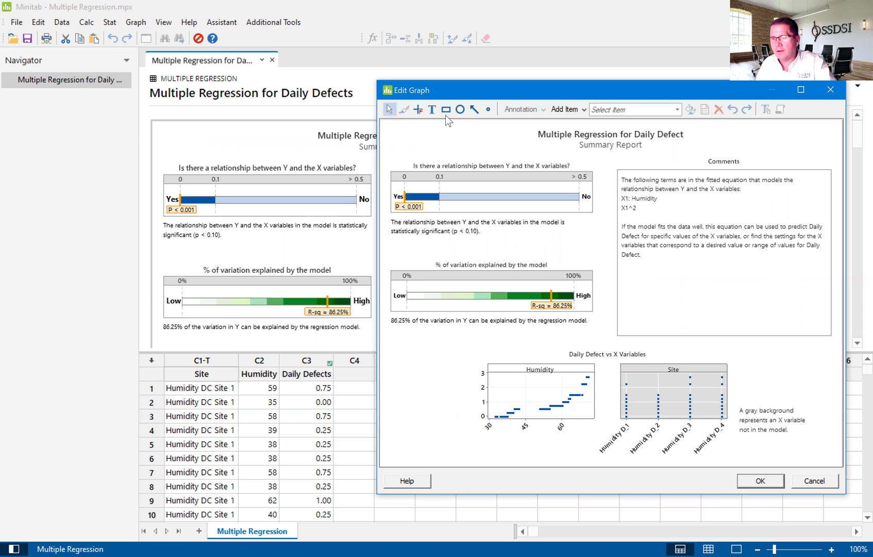
pyautogui.moveTo(461, 89); pyautogui.dragTo(282, 100)
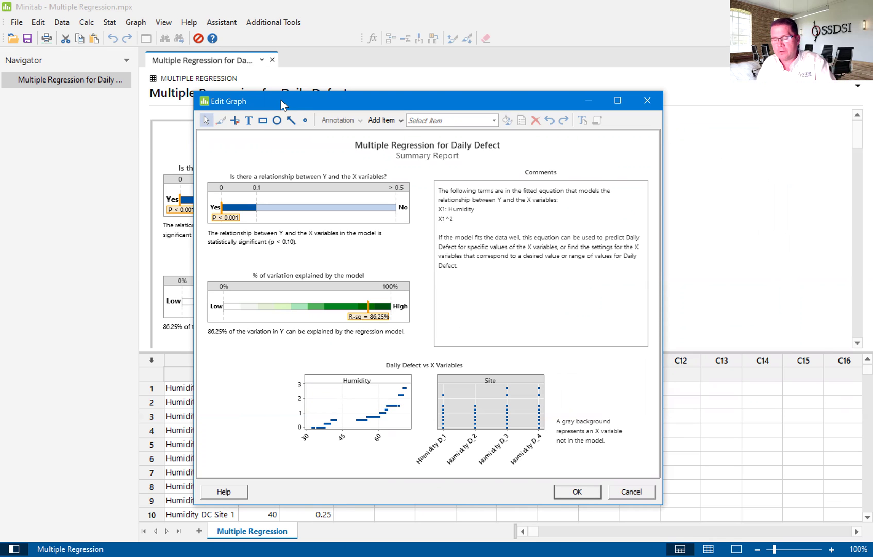
pyautogui.moveTo(282, 102); pyautogui.dragTo(486, 145)
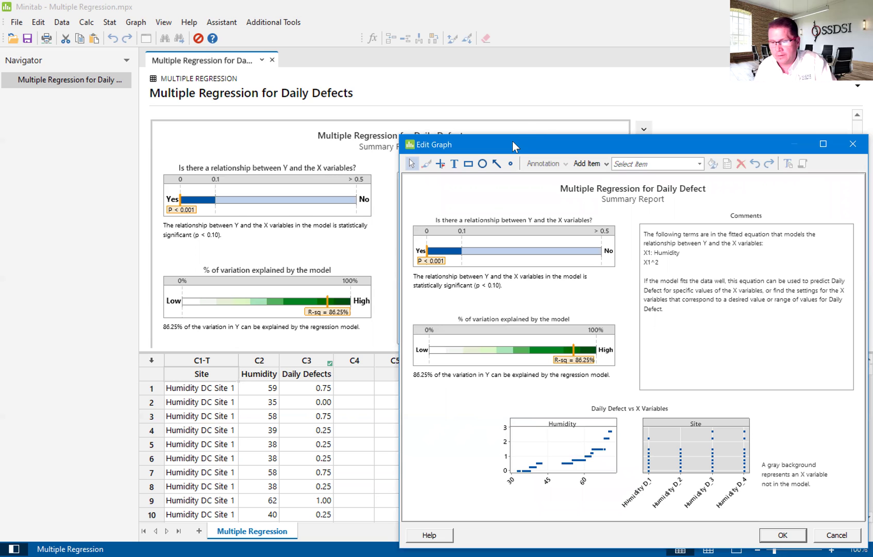
pyautogui.moveTo(512, 141); pyautogui.dragTo(303, 93)
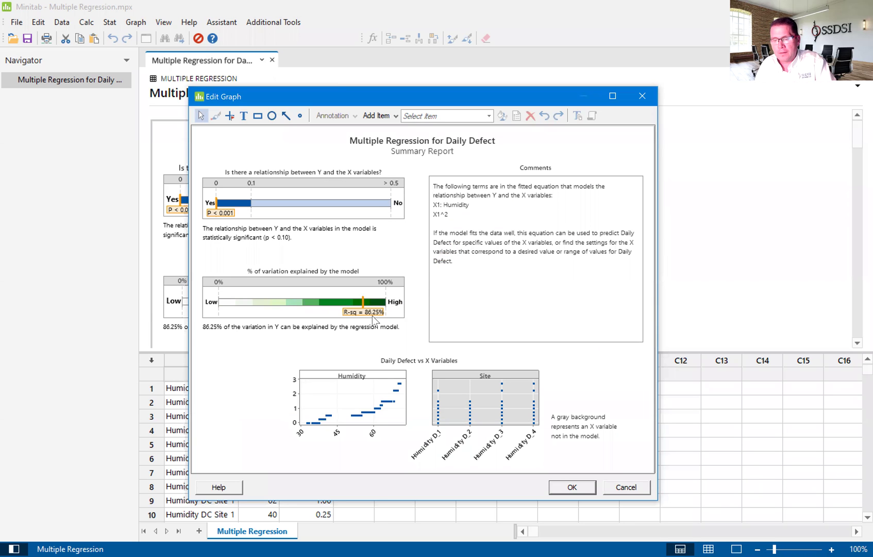
pyautogui.moveTo(335, 95); pyautogui.dragTo(320, 92)
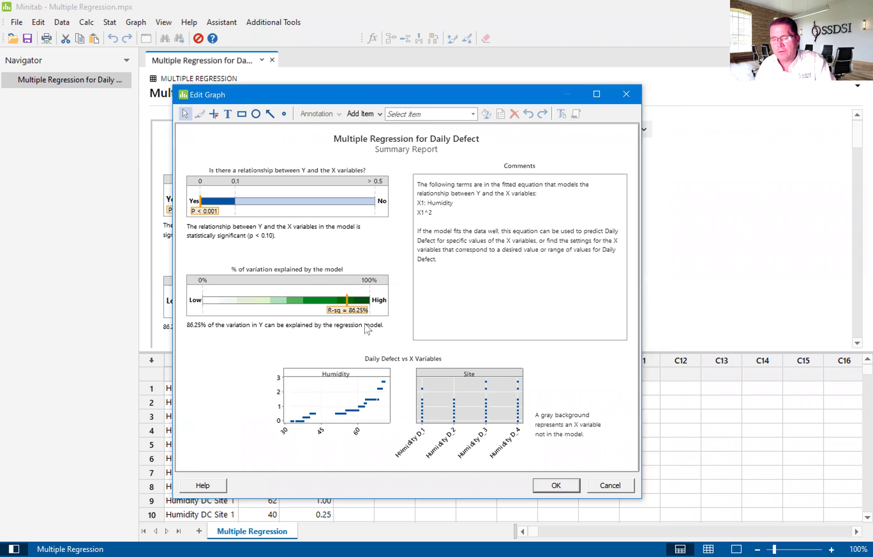
pyautogui.moveTo(355, 326)
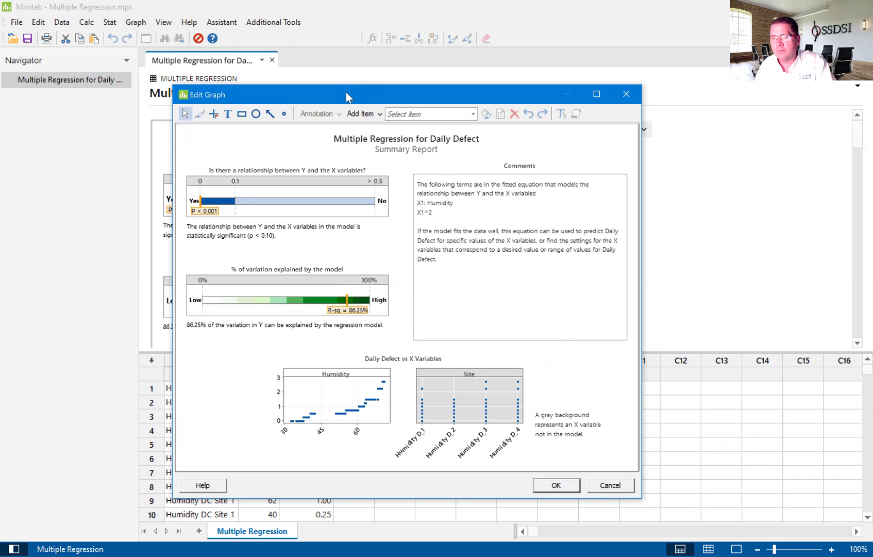
pyautogui.moveTo(349, 91); pyautogui.dragTo(343, 105)
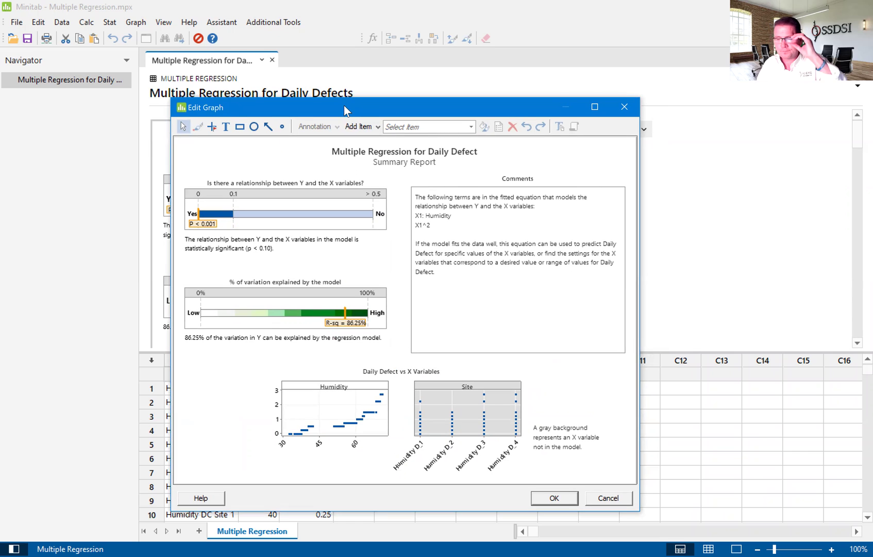